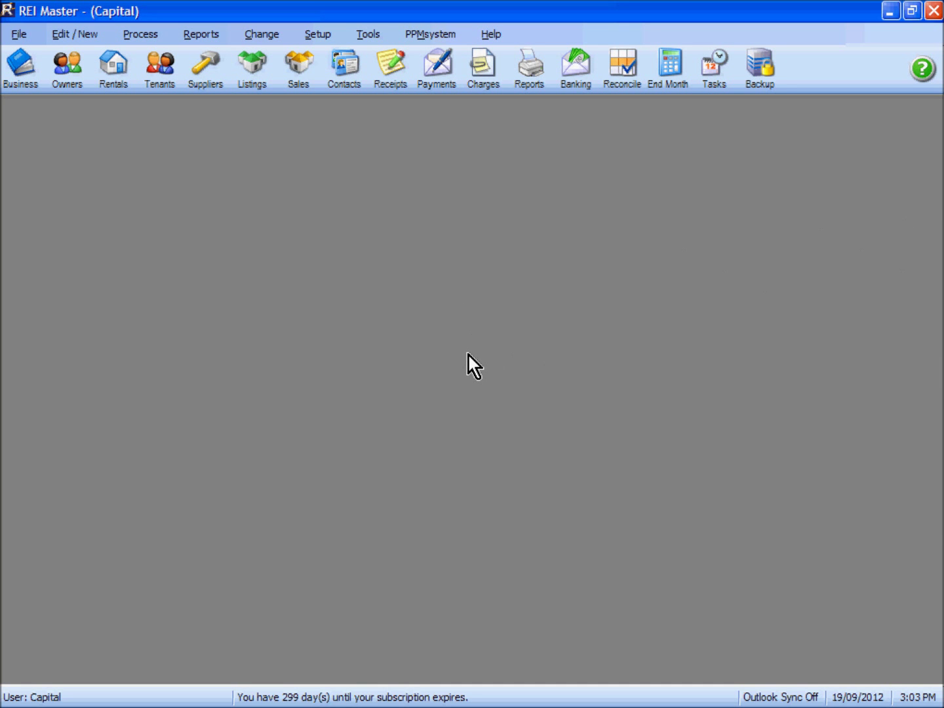
From the Tenants list, start a new tenant and look for an existing contact to convert.
click(164, 76)
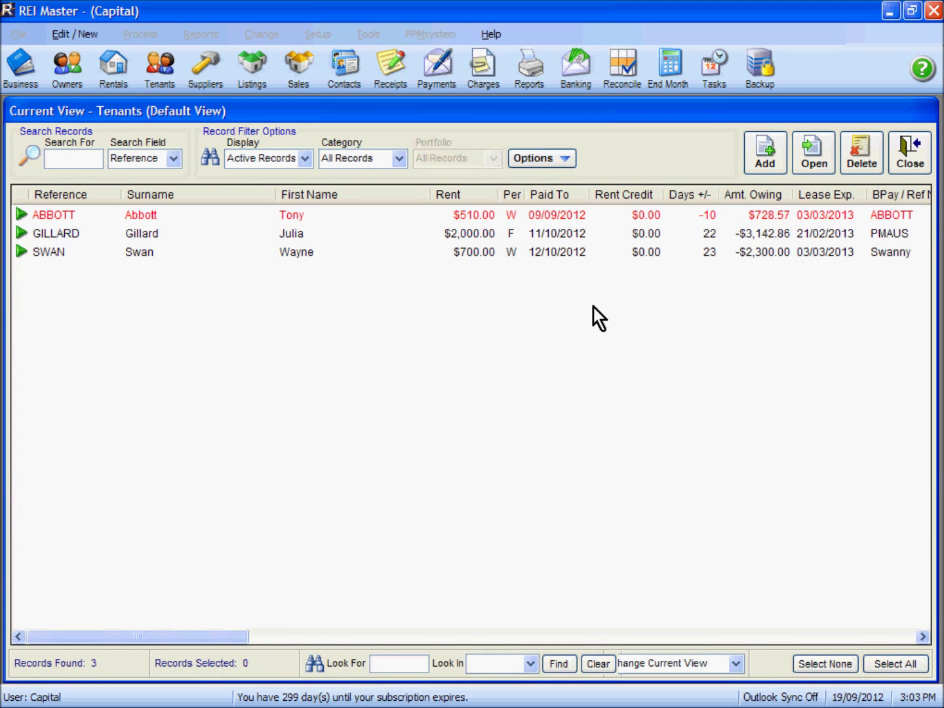
click(768, 156)
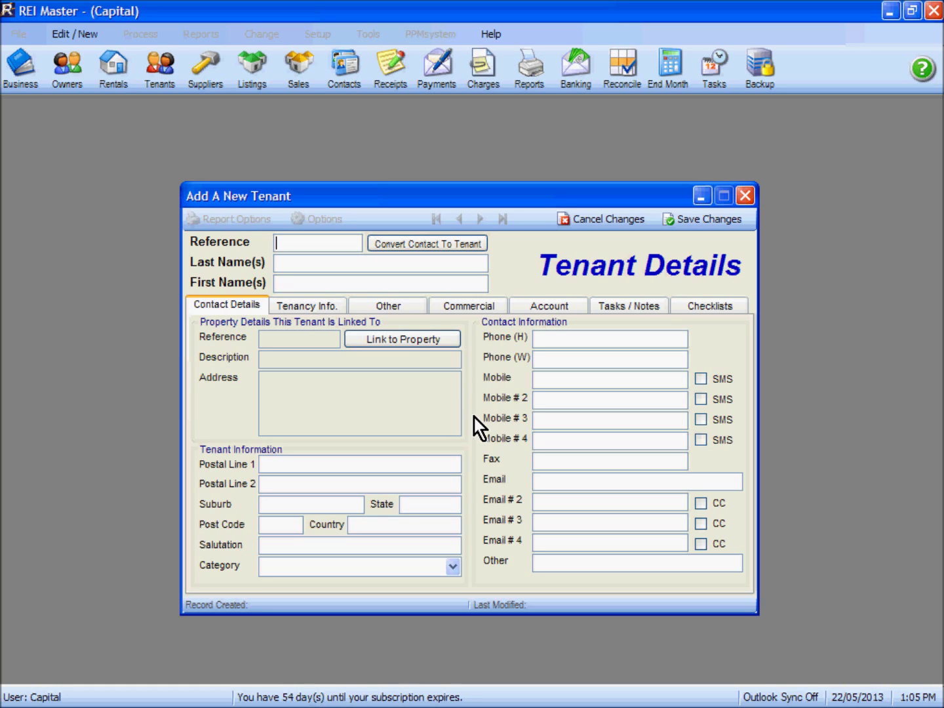
click(428, 244)
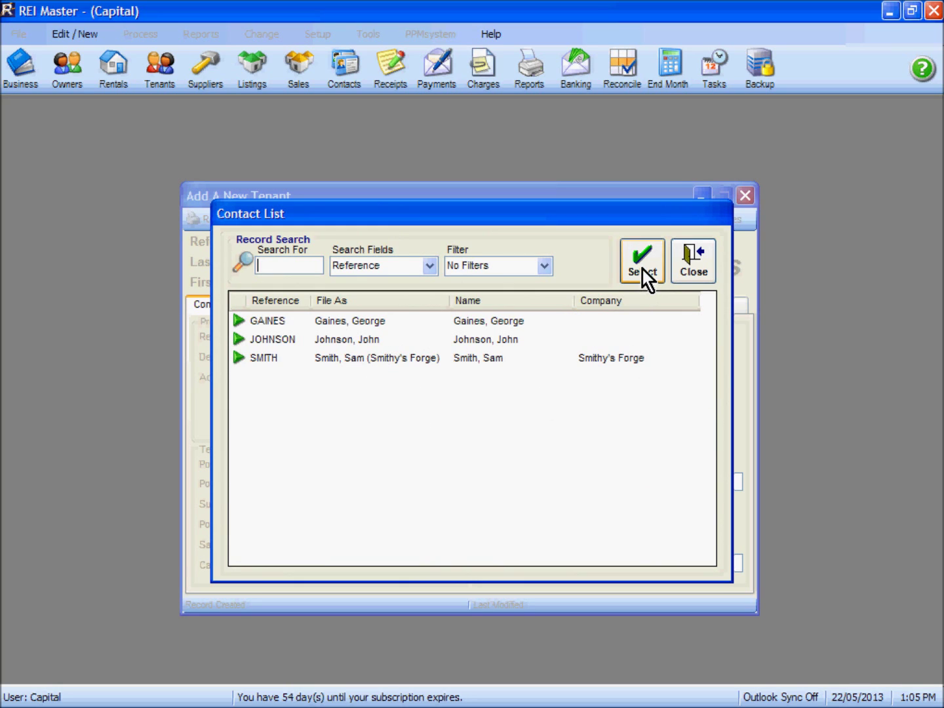
mouse_move(478, 217)
mouse_down()
mouse_move(474, 393)
mouse_move(456, 366)
mouse_move(457, 236)
mouse_move(477, 237)
mouse_up()
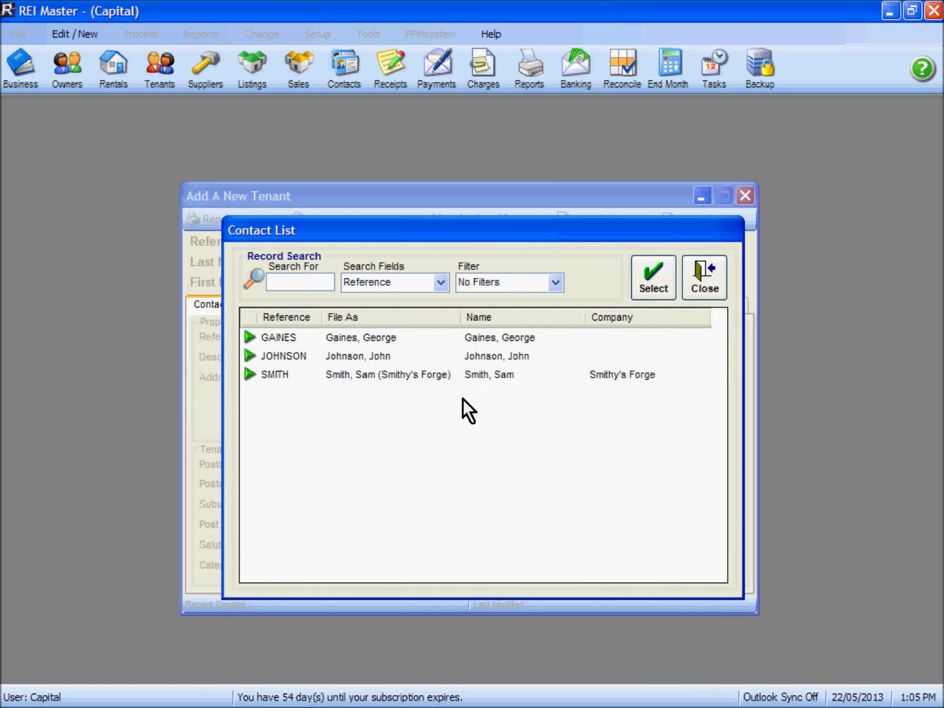
click(705, 285)
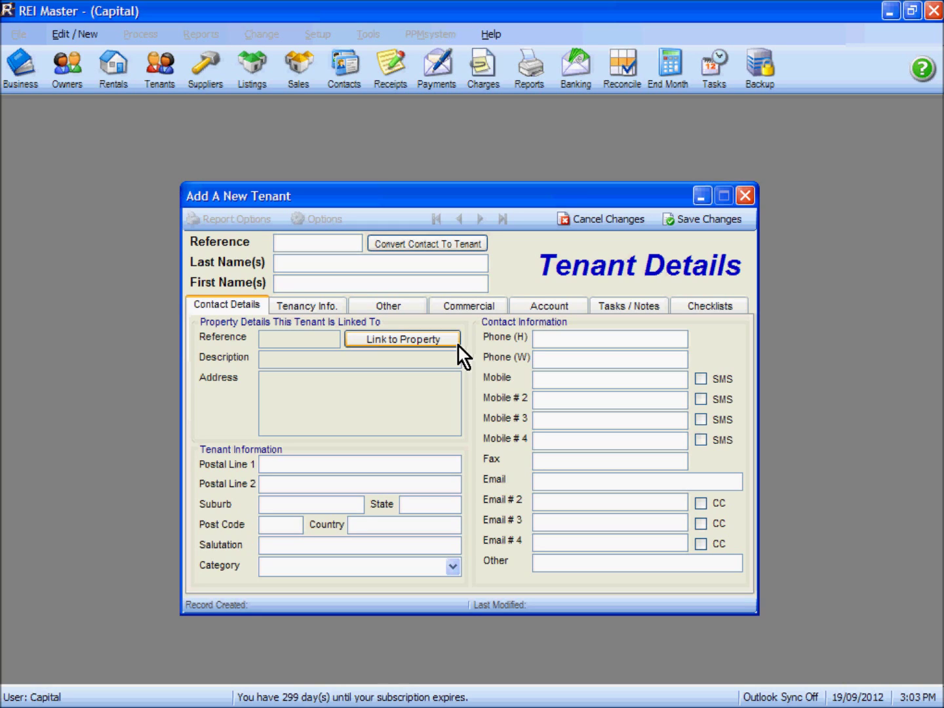
Enter the tenant's surname as the reference and last name, and the tenant's first name.
key(Tab)
key(Tab)
text(R)
key(BackSpace)
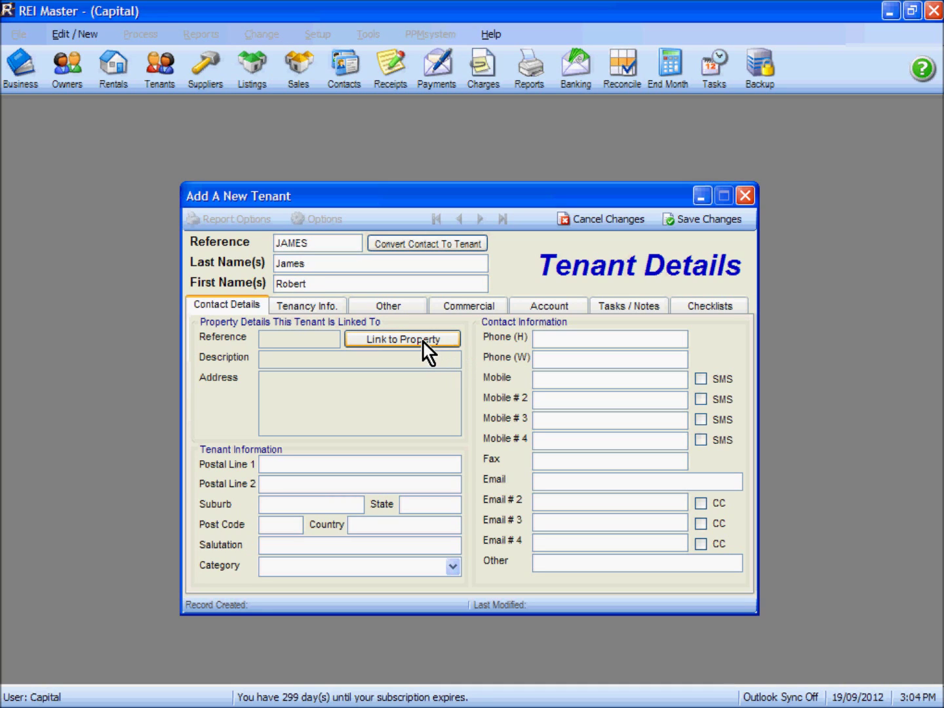
Link the tenant to property 60DORA.
click(424, 343)
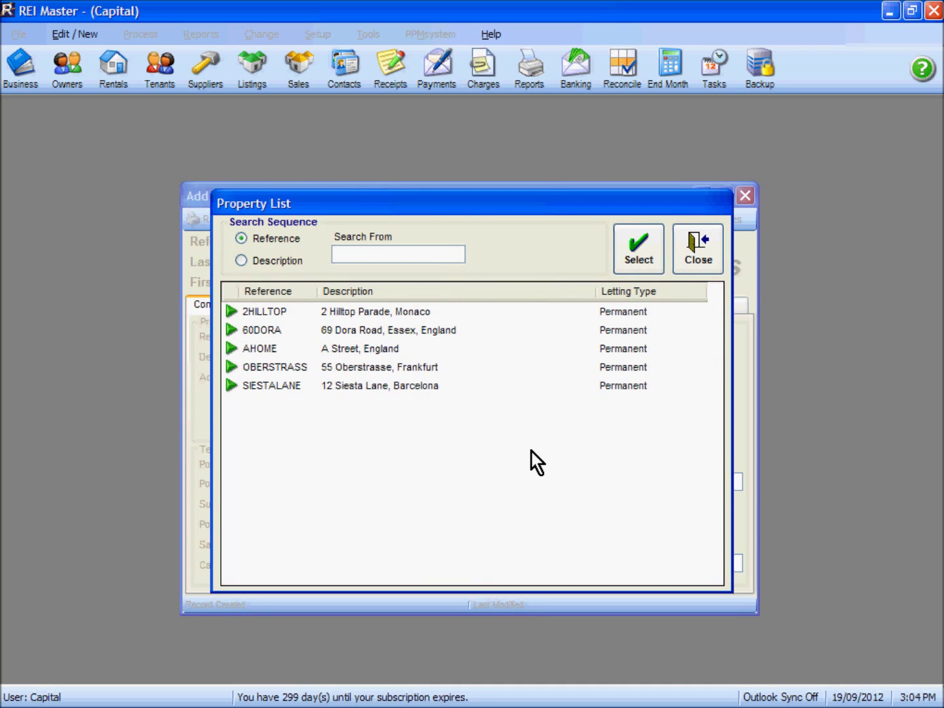
click(340, 329)
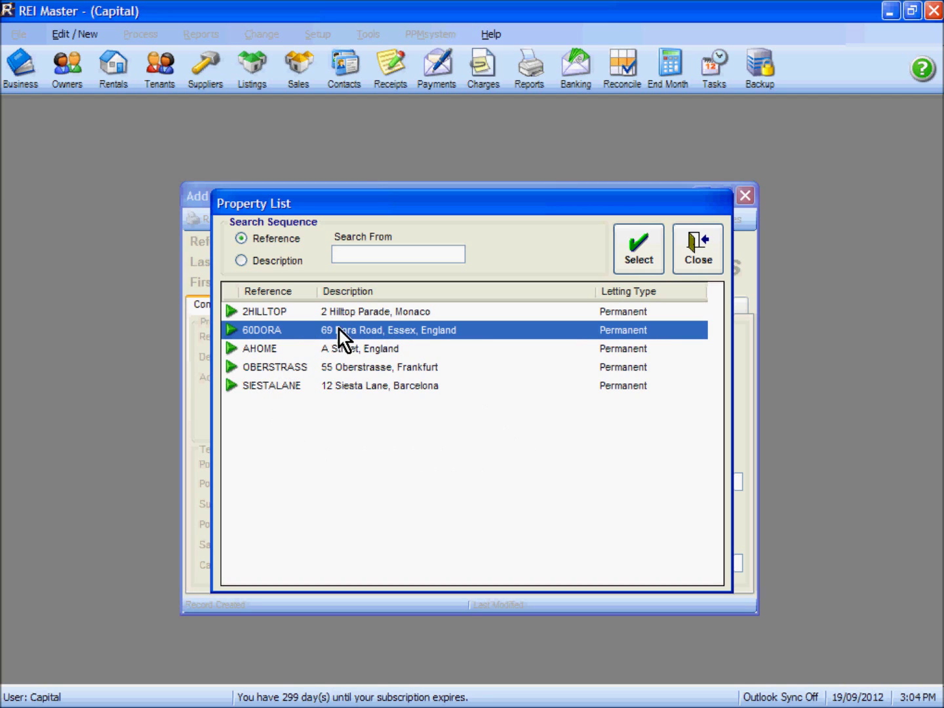
click(646, 251)
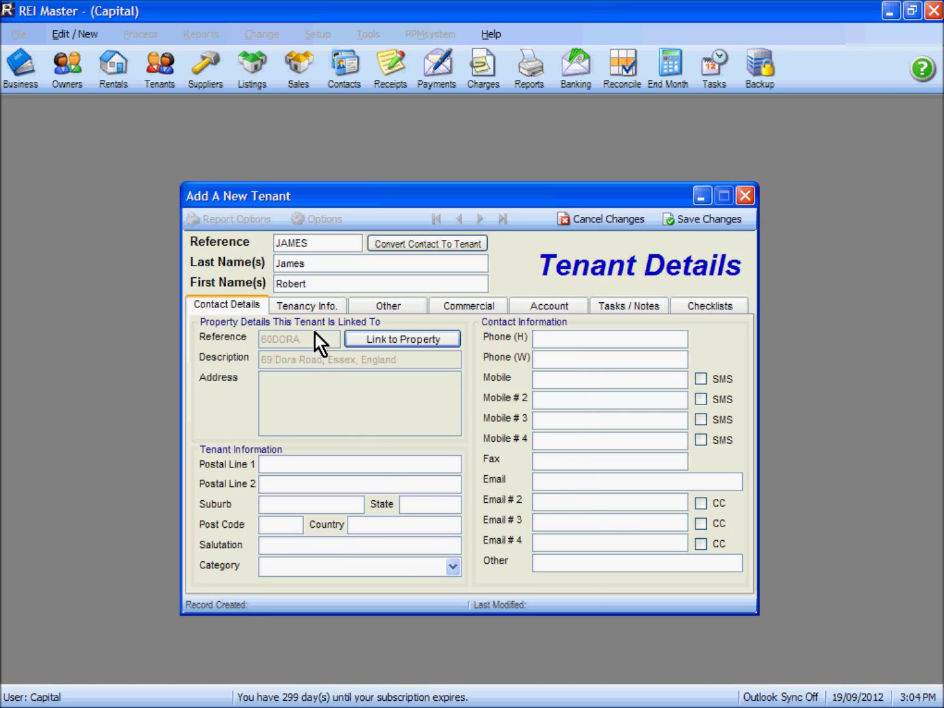
click(314, 307)
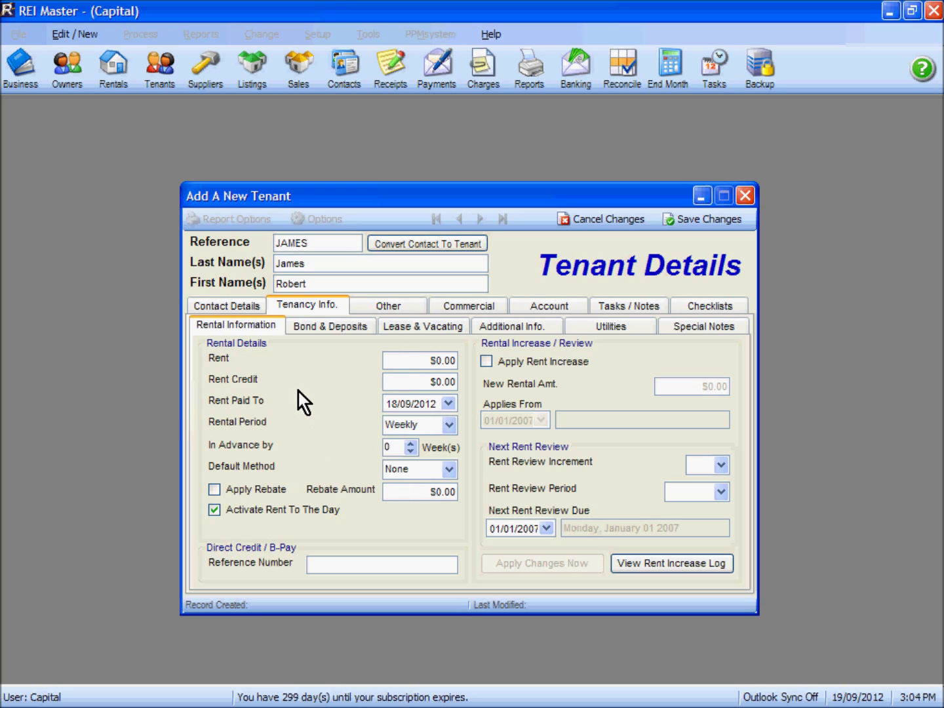
Set the Lease From date to 22/09/2012 using the Lease & Vacating calendar.
click(427, 329)
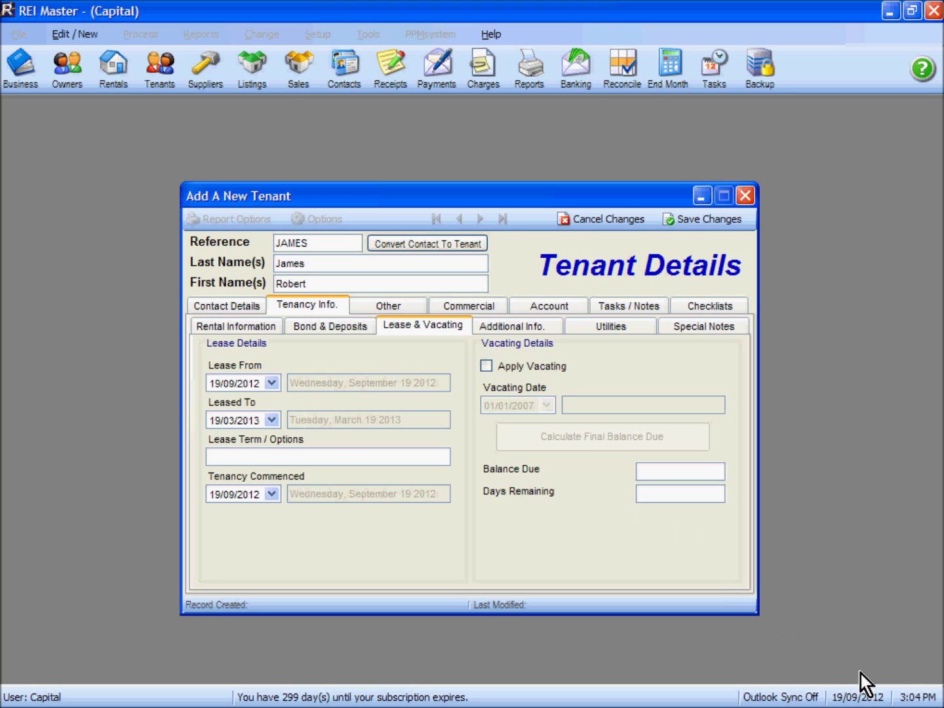
click(271, 383)
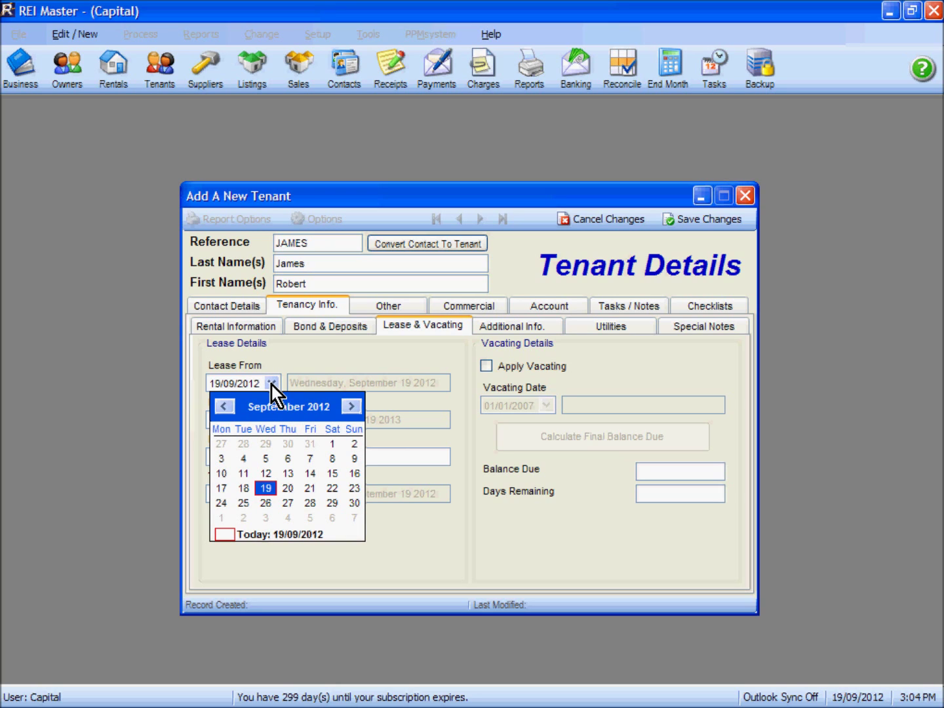
click(332, 492)
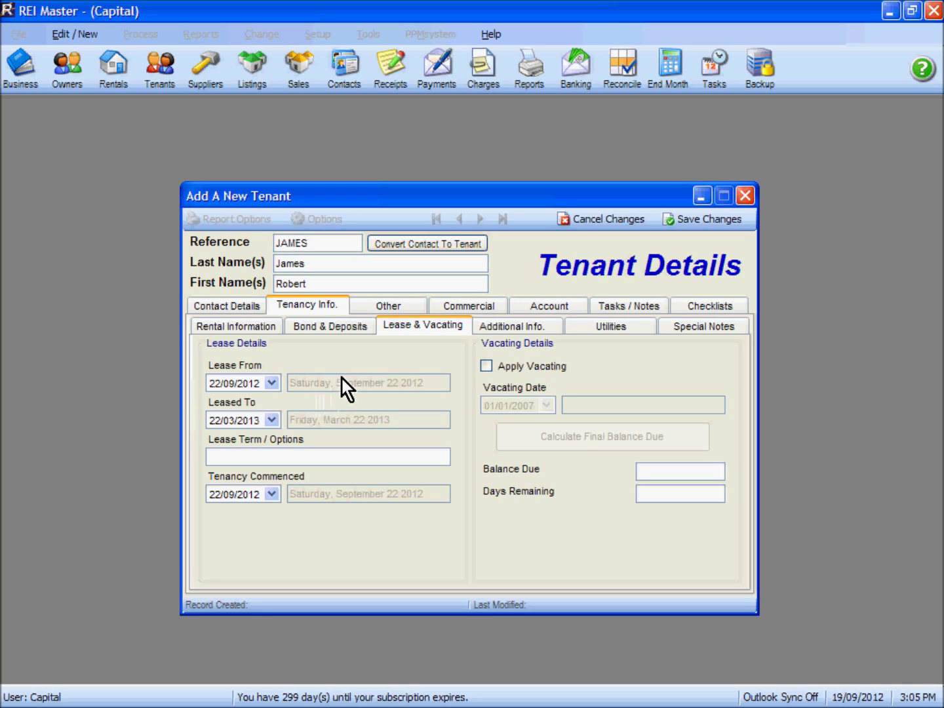
click(226, 329)
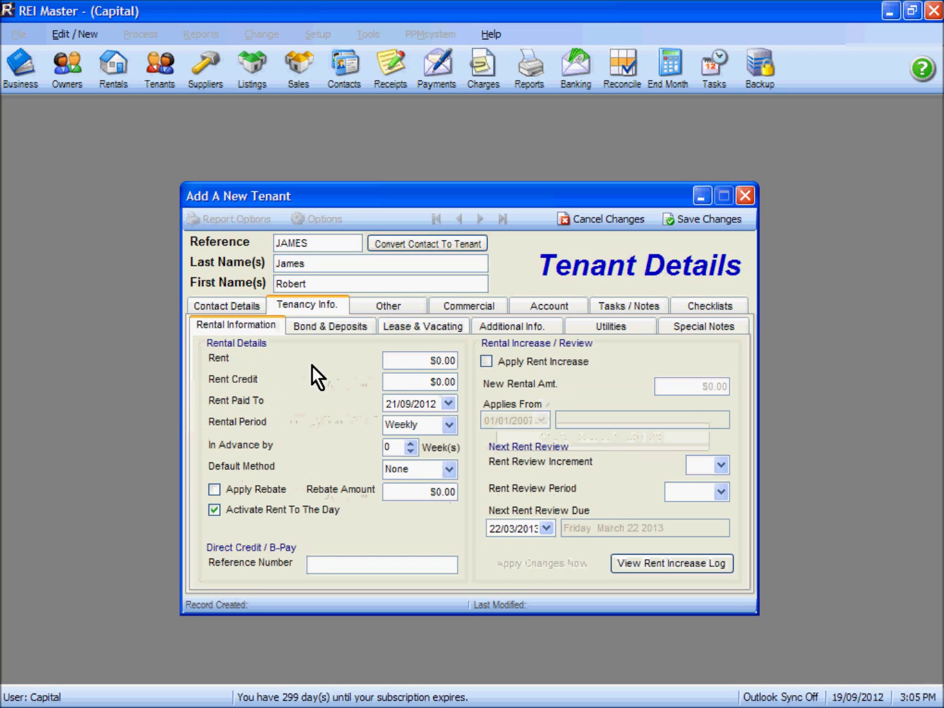
Enter 555 as the weekly rent and the tenant's surname as the credit reference number.
click(413, 362)
text(555)
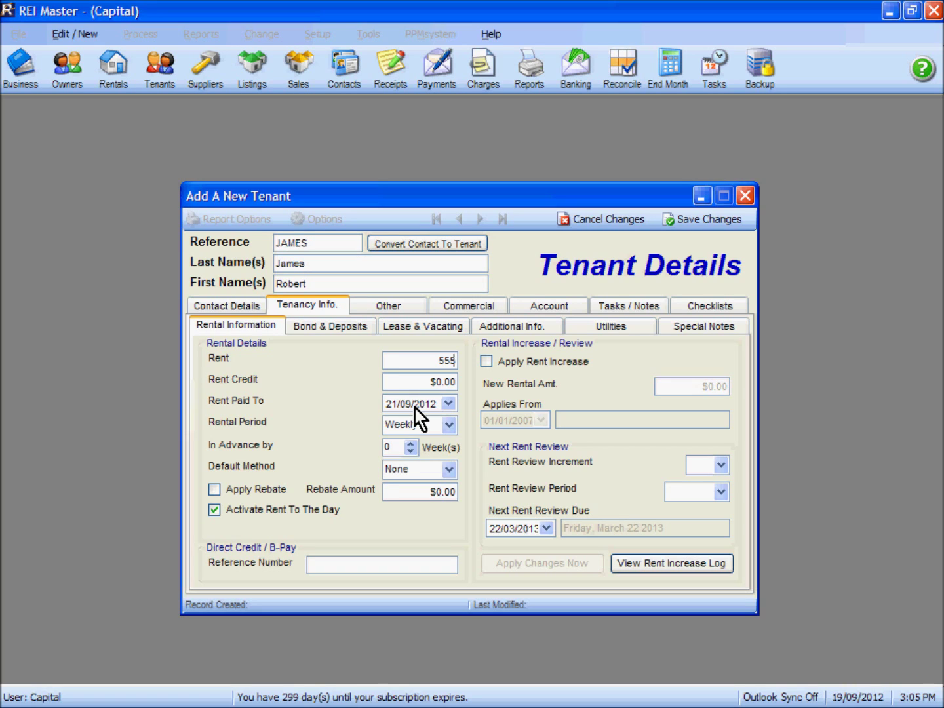
key(Tab)
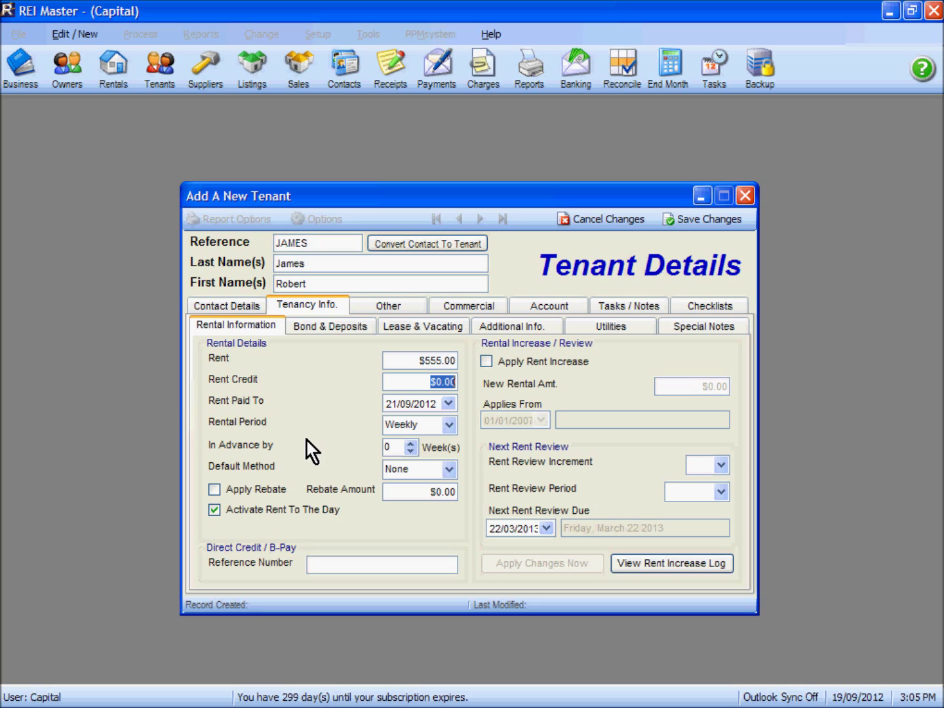
click(343, 564)
text(James)
Review bond and deposits, then save the tenant with no inspection and close the window.
click(338, 329)
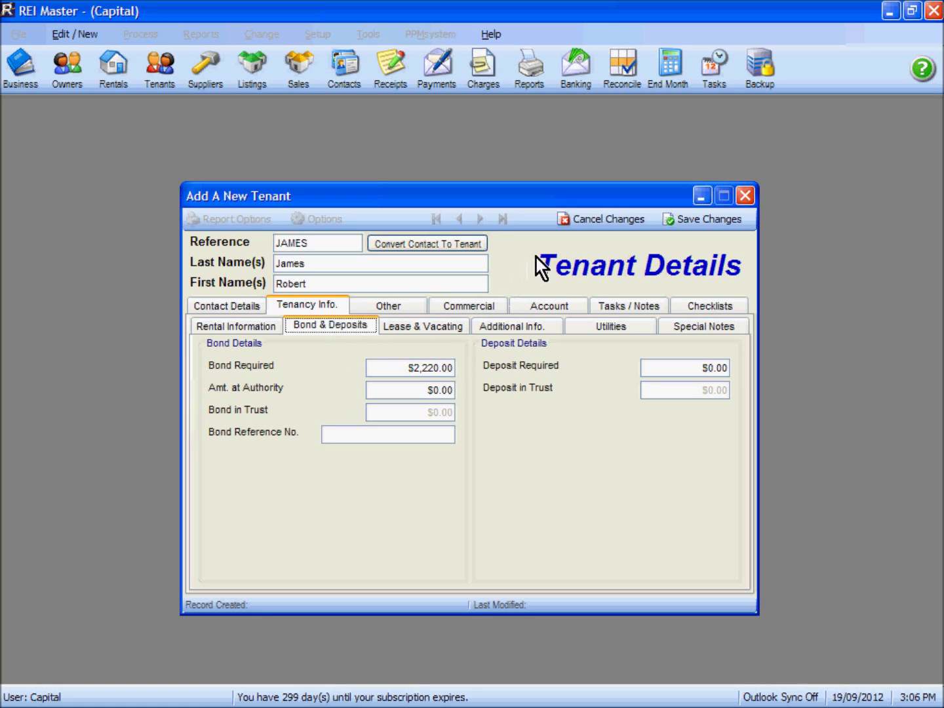
click(710, 220)
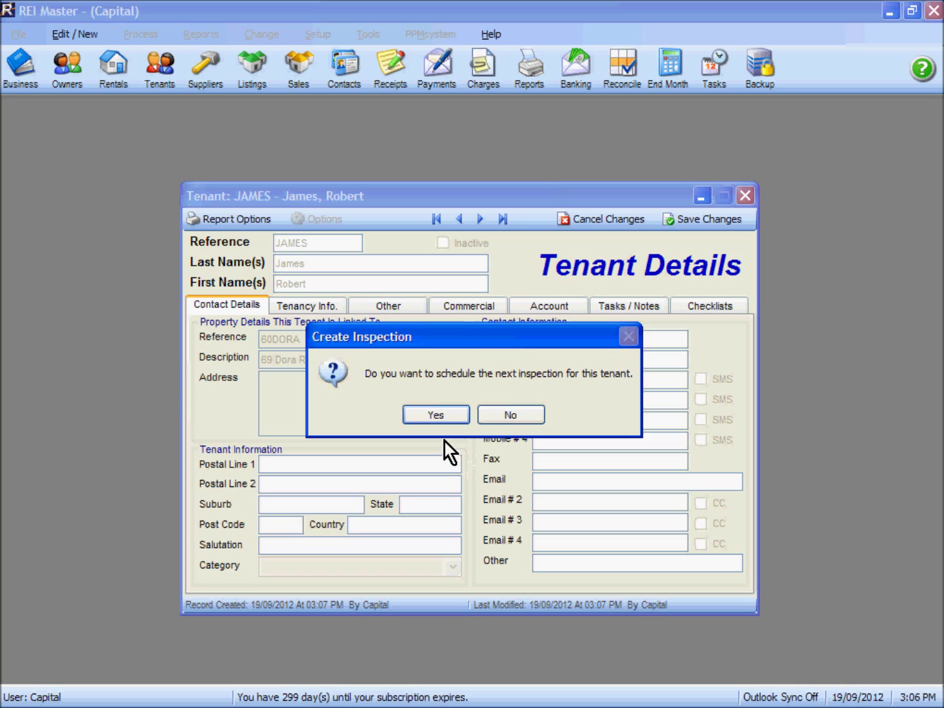
click(509, 417)
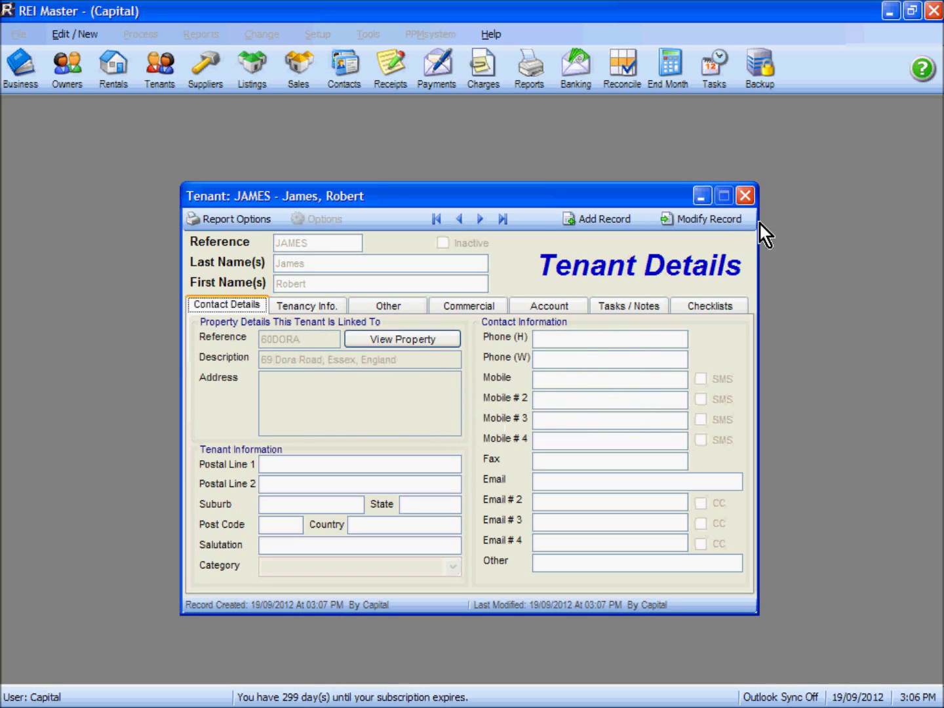
click(746, 196)
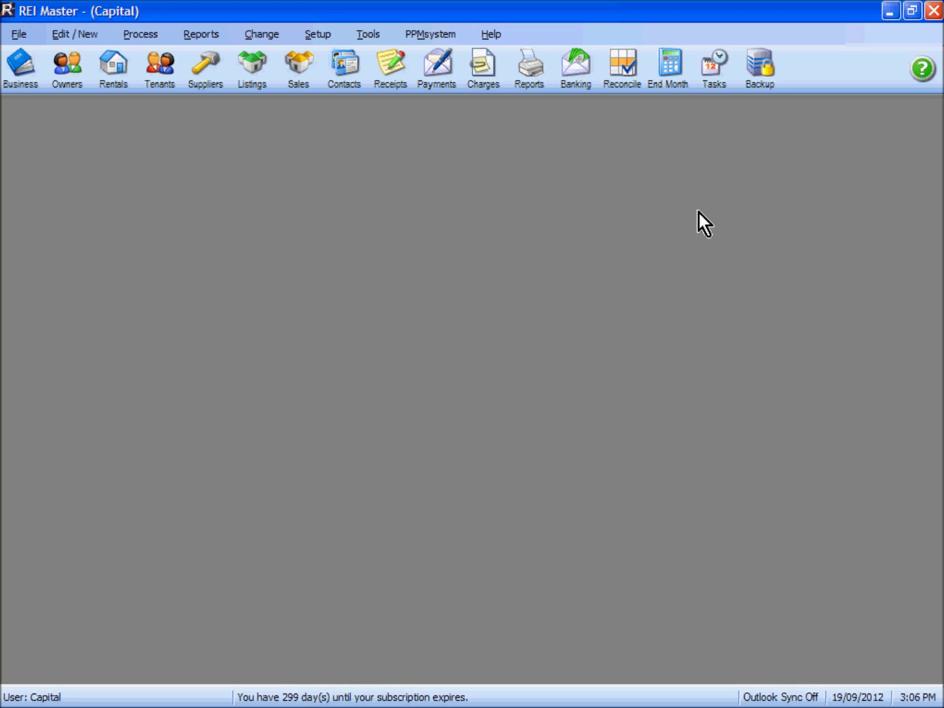
Reopen the Tenants list and select the new tenant's row at $555.00 weekly.
click(166, 74)
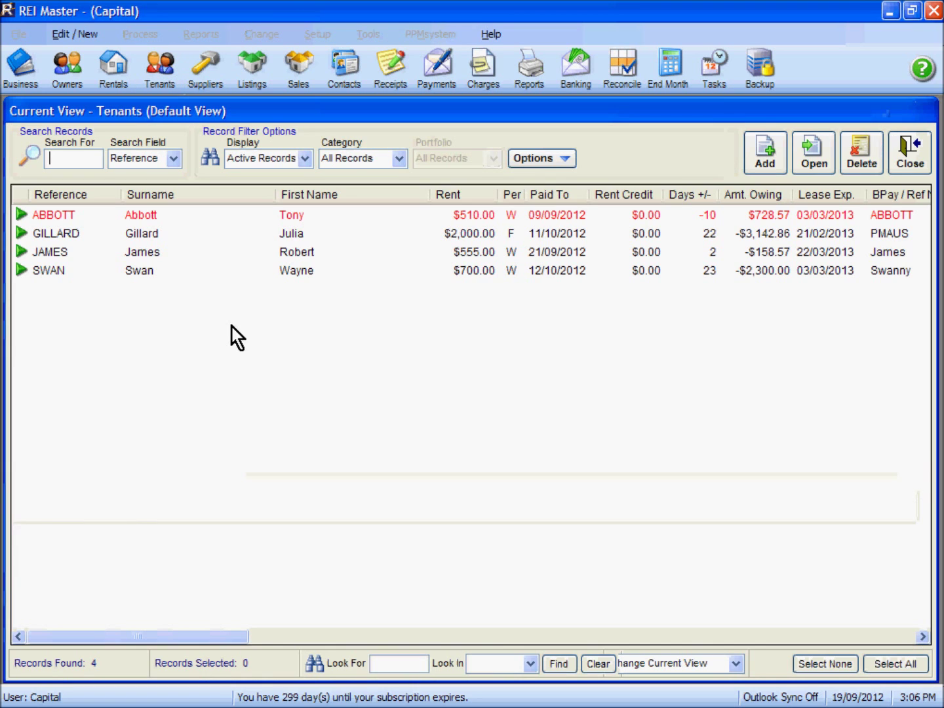
click(57, 252)
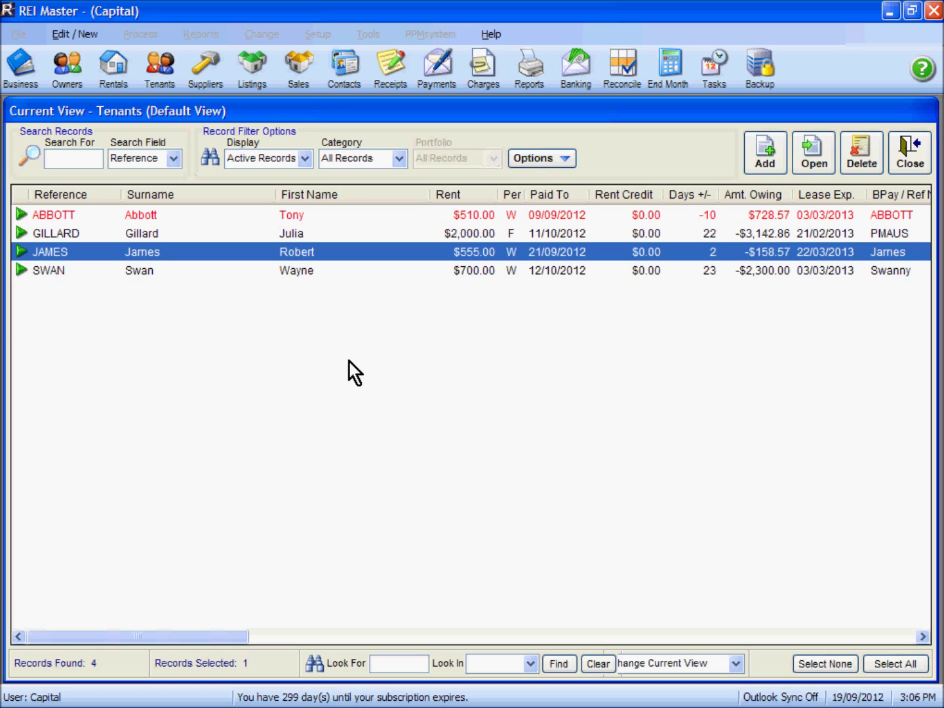